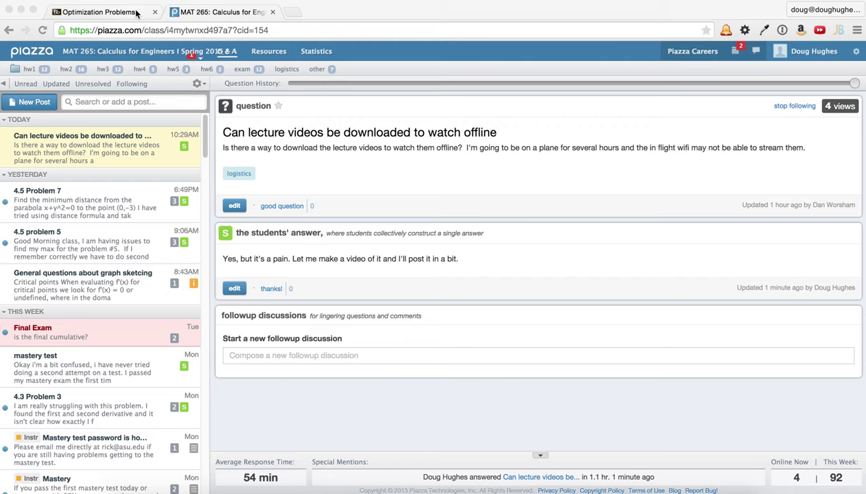
# Switch to the Optimization Problems course tab and scroll to the Part One lecture video.
pyautogui.click(137, 12)
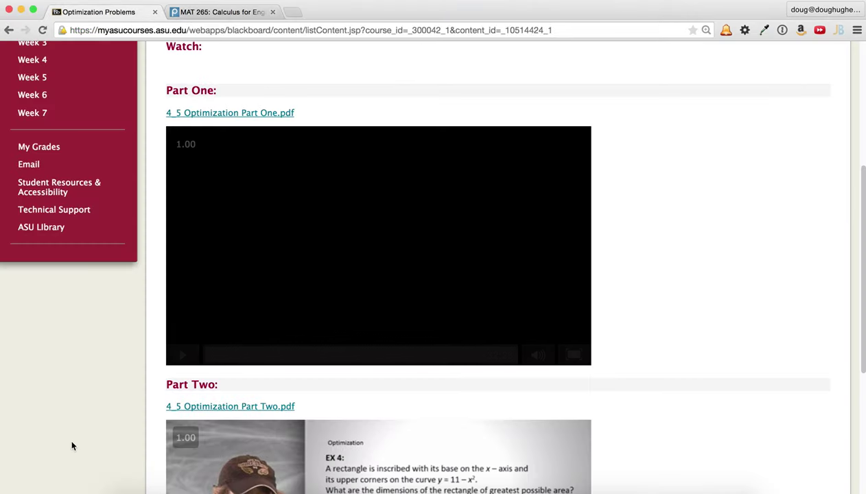
pyautogui.scroll(5, 130, 400)
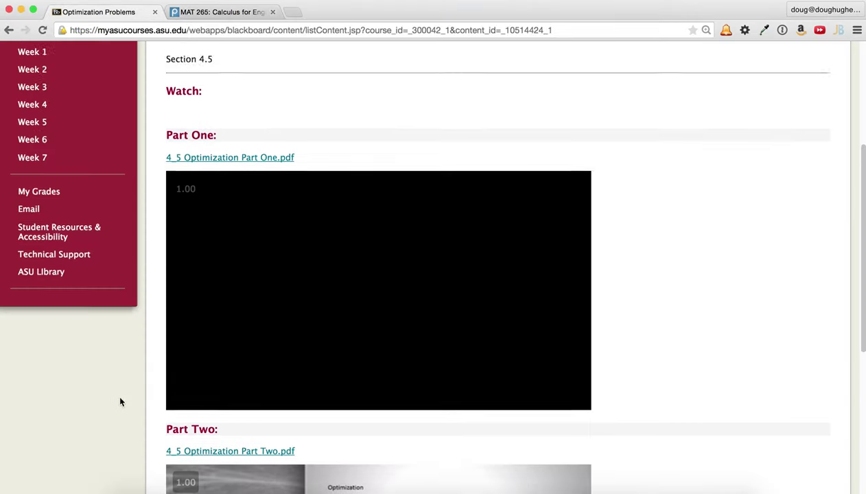
pyautogui.scroll(-3, 122, 401)
pyautogui.scroll(-1, 120, 401)
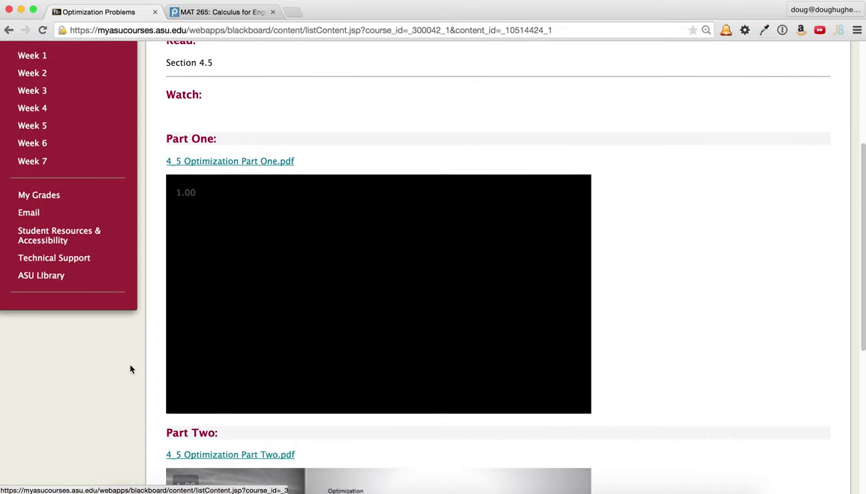
pyautogui.click(118, 366)
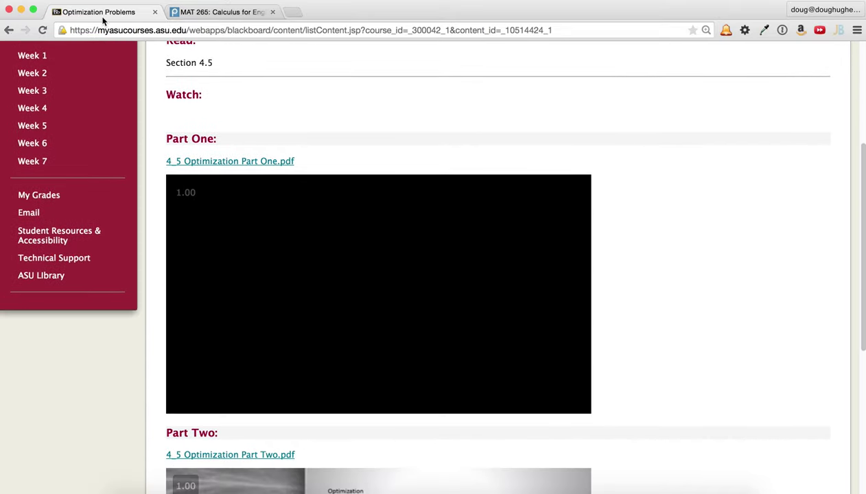
pyautogui.click(137, 0)
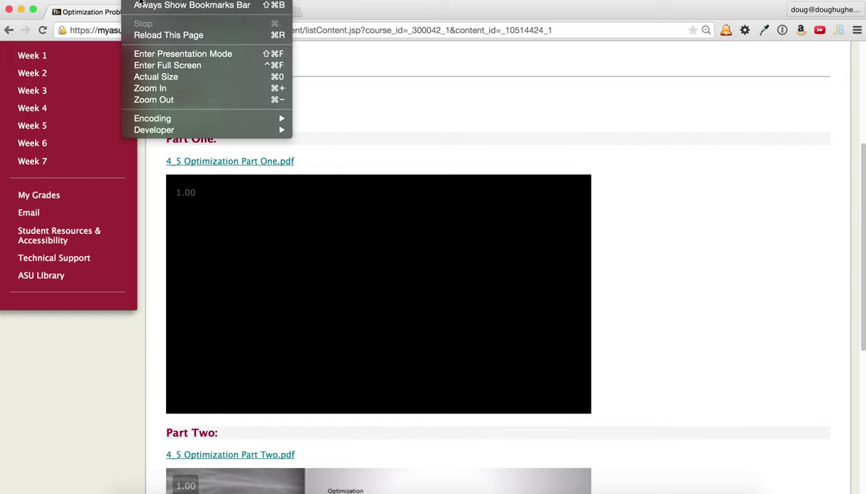
# Open Chrome's Developer Tools from View > Developer on the course page.
pyautogui.moveTo(180, 132)
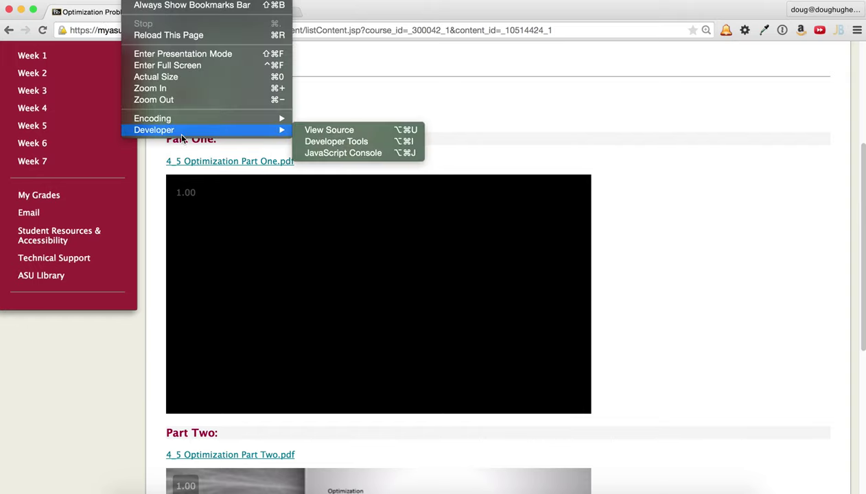
pyautogui.click(336, 141)
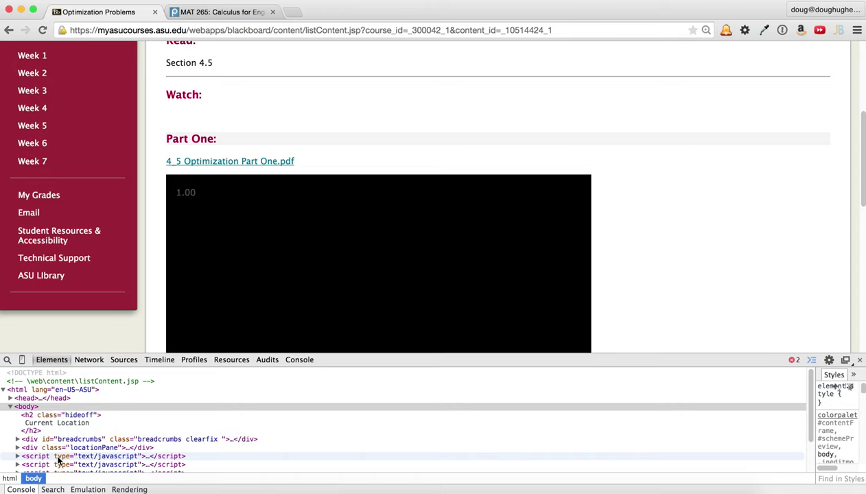
# Enlarge the DevTools pane and glance at the Network panel before returning to Elements.
pyautogui.scroll(-5, 97, 324)
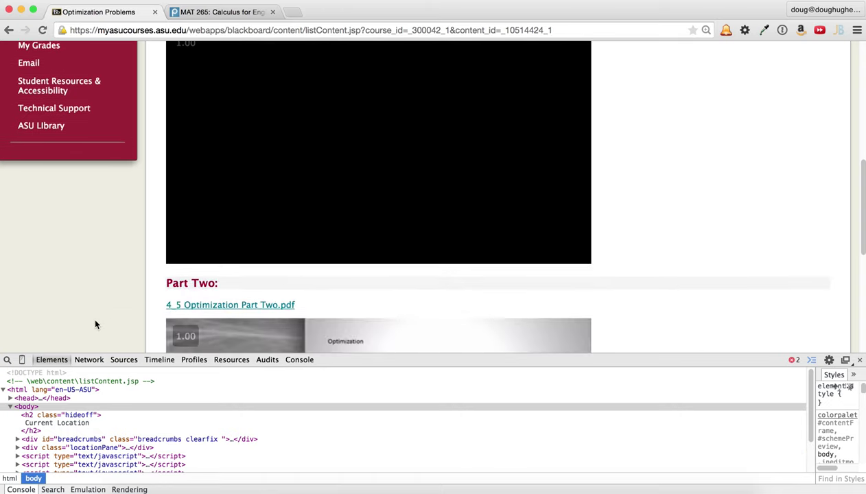
pyautogui.moveTo(101, 354); pyautogui.dragTo(55, 314)
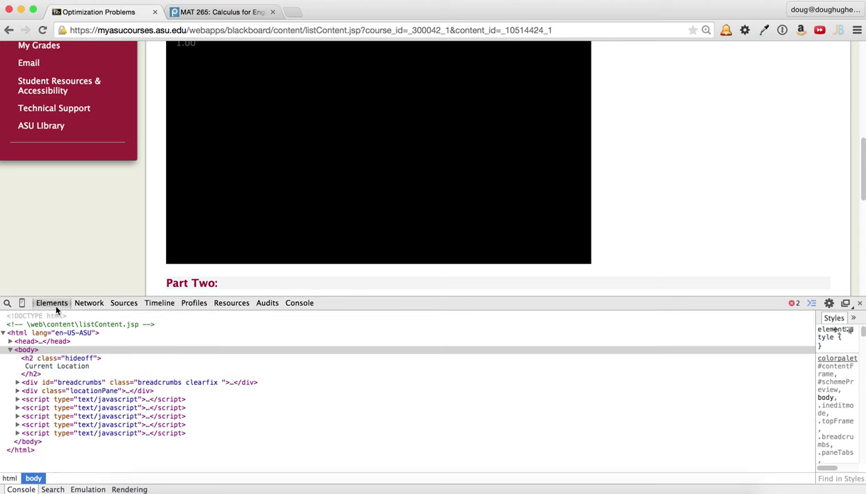
pyautogui.click(87, 303)
pyautogui.click(60, 303)
# Check the Part One video player's context menu for a download option, then dismiss it.
pyautogui.scroll(3, 181, 199)
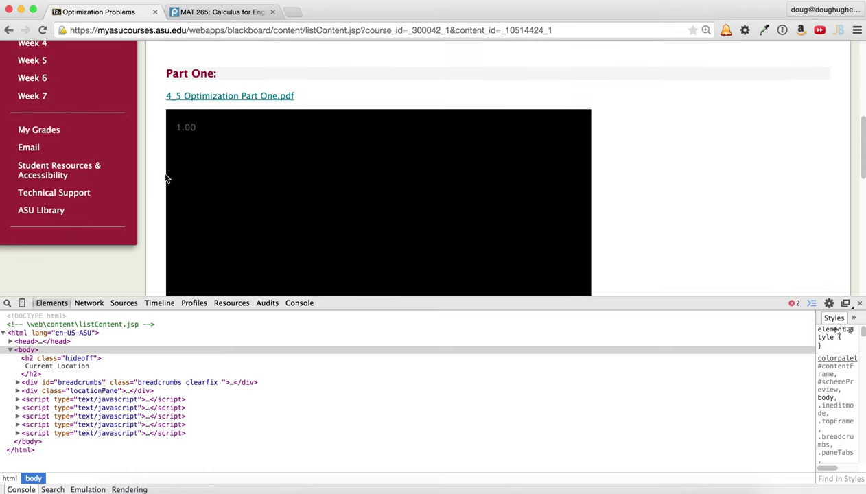
pyautogui.scroll(-9, 166, 198)
pyautogui.scroll(8, 166, 199)
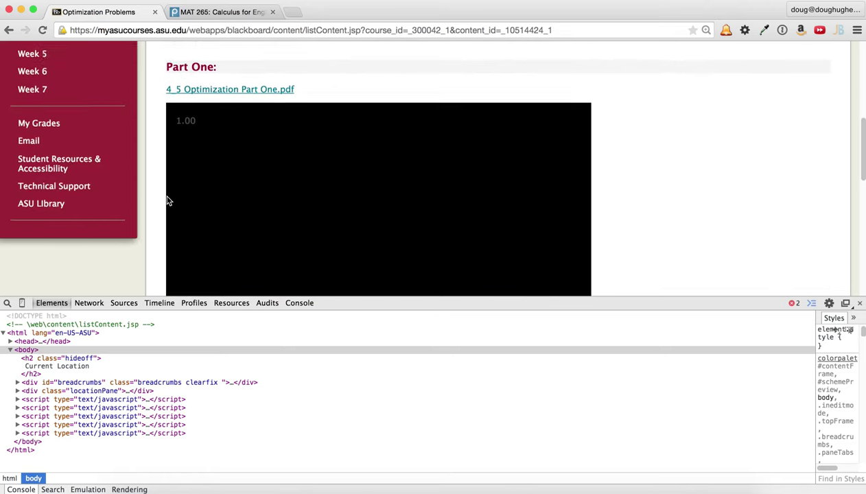
pyautogui.scroll(-1, 168, 201)
pyautogui.scroll(-3, 168, 200)
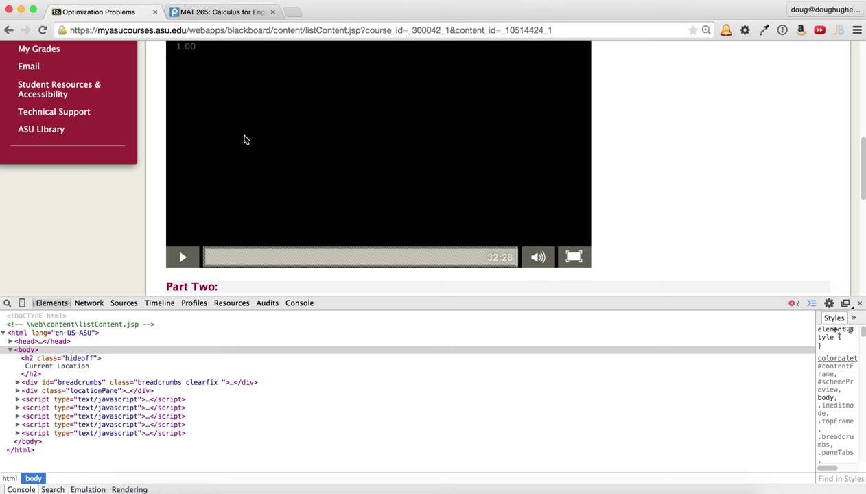
pyautogui.rightClick(243, 140)
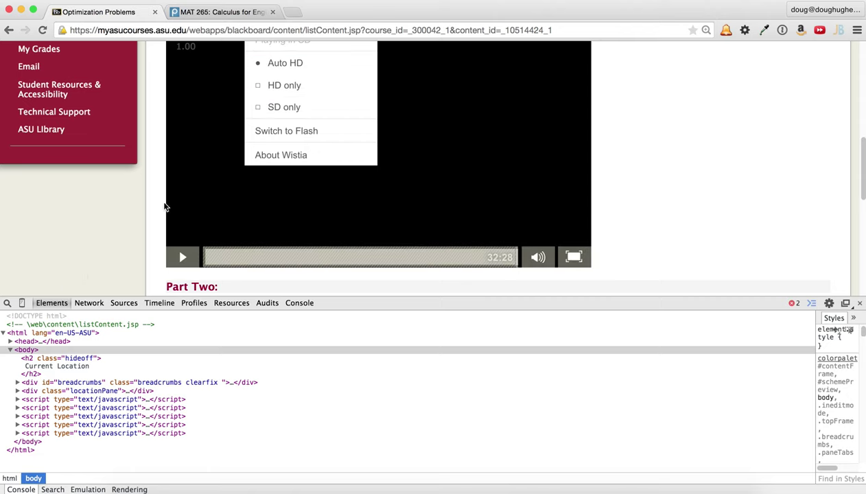
pyautogui.click(182, 196)
pyautogui.scroll(1, 137, 219)
pyautogui.scroll(3, 136, 224)
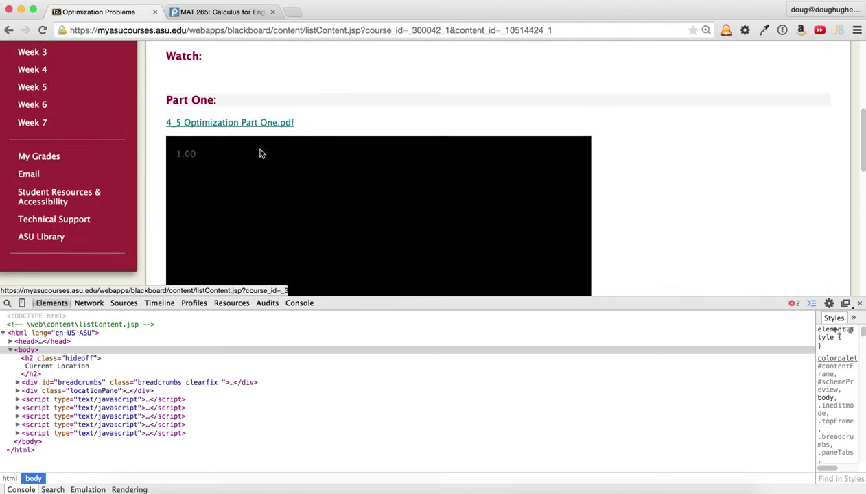
# Inspect the Part One PDF link's markup with Inspect Element.
pyautogui.rightClick(258, 127)
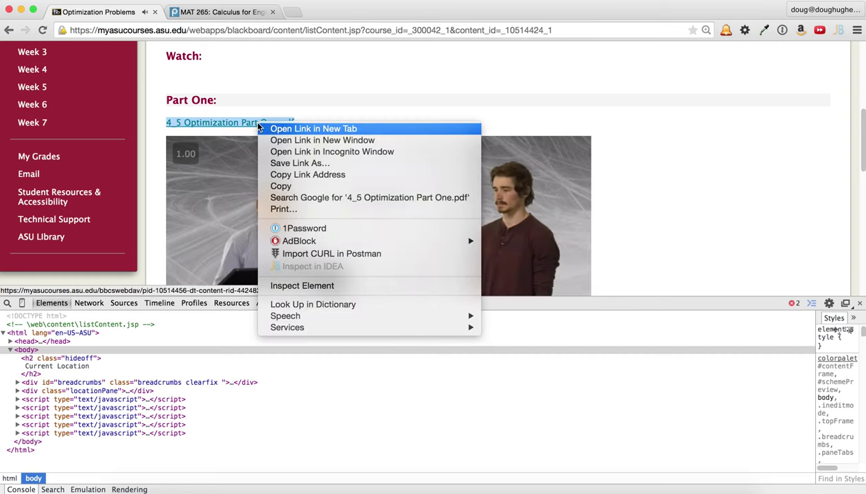
pyautogui.click(324, 99)
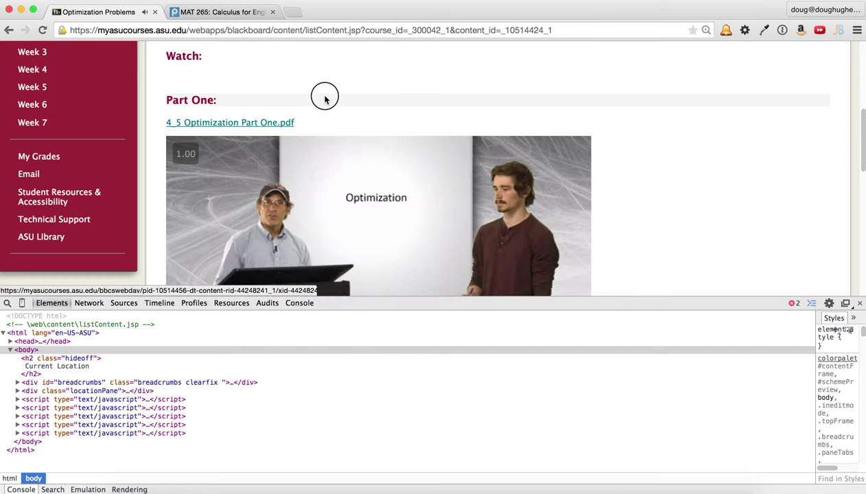
pyautogui.rightClick(248, 126)
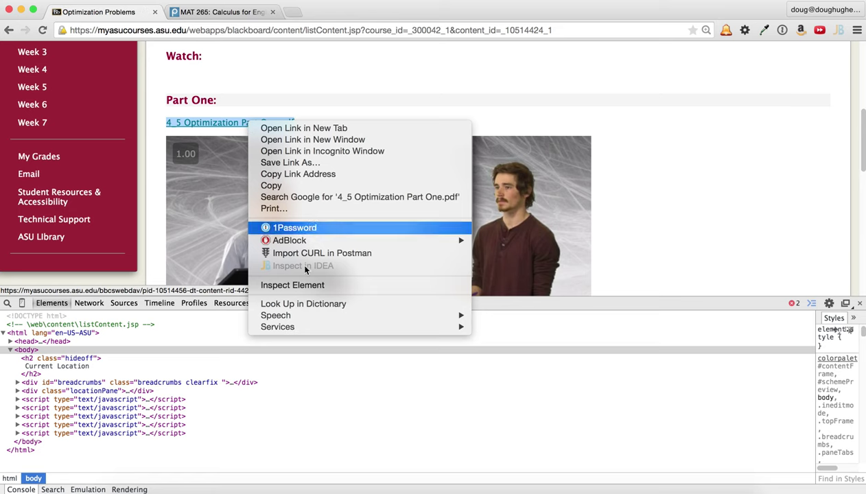
pyautogui.click(310, 286)
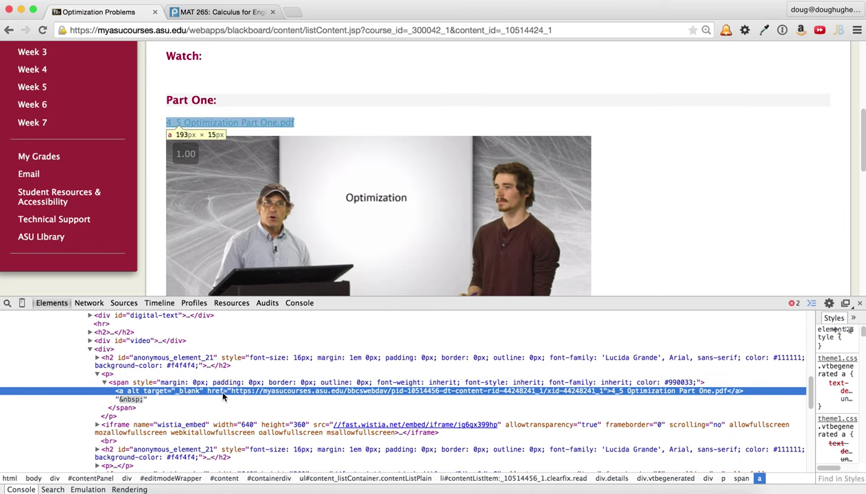
# Select the Part One video's wistia_embed iframe, sourced from fast.wistia.net, in the Elements tree.
pyautogui.scroll(-2, 221, 385)
pyautogui.scroll(1, 220, 380)
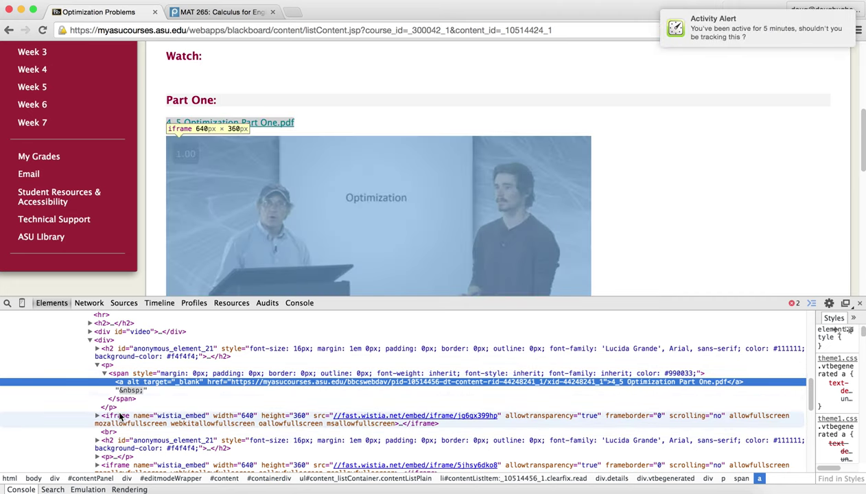
pyautogui.click(120, 417)
pyautogui.scroll(-3, 120, 416)
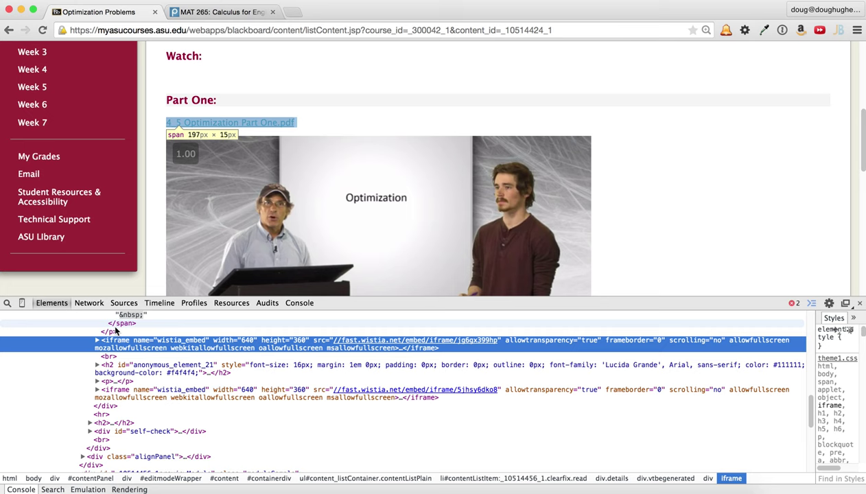
# Expand the iframe's #document, html, body, wistia_video, wistia_chrome_7 and wistia_grid_12_wrapper nodes.
pyautogui.scroll(2, 118, 328)
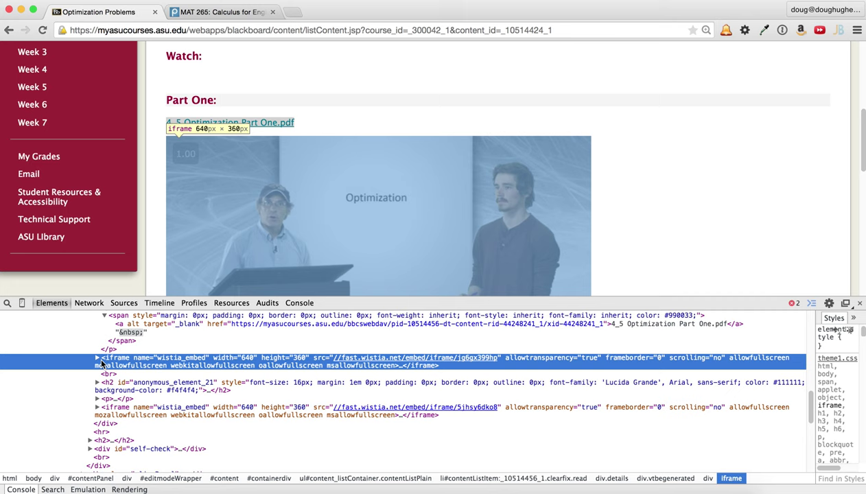
pyautogui.click(98, 358)
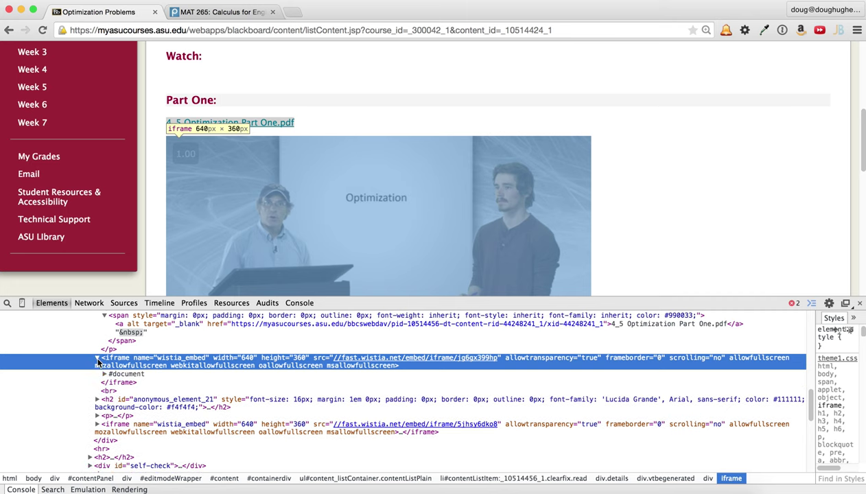
pyautogui.scroll(-1, 98, 361)
pyautogui.click(105, 344)
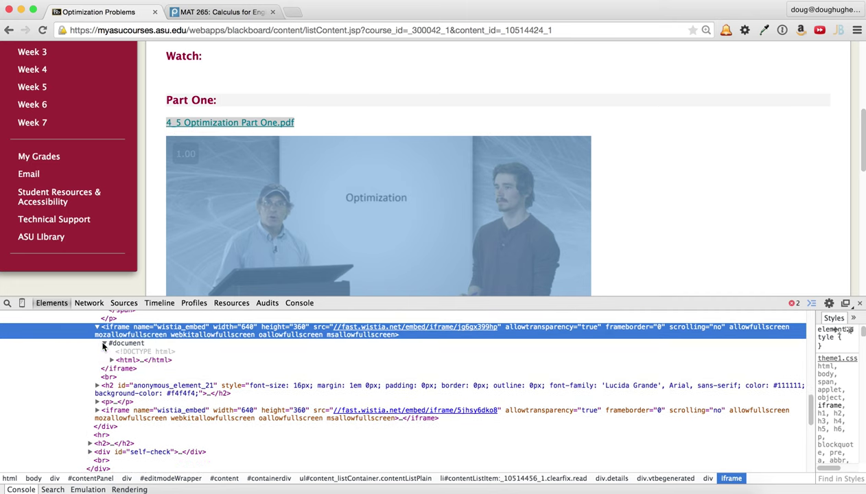
pyautogui.click(111, 359)
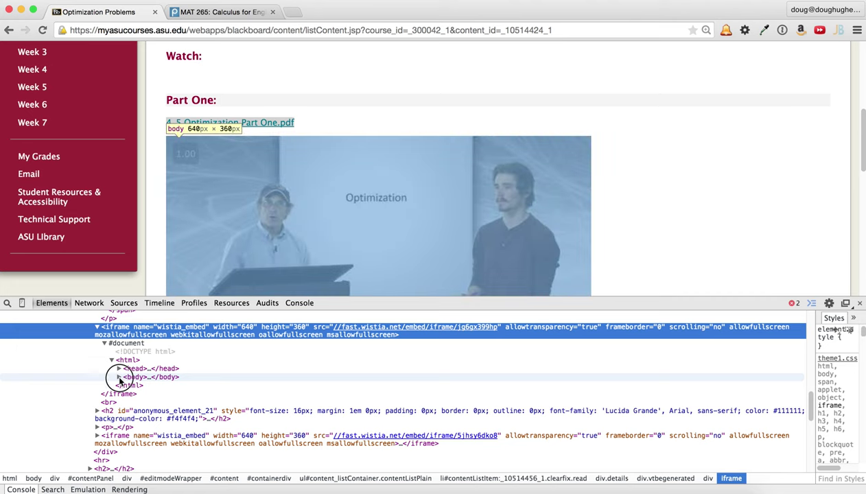
pyautogui.click(119, 377)
pyautogui.scroll(-1, 119, 370)
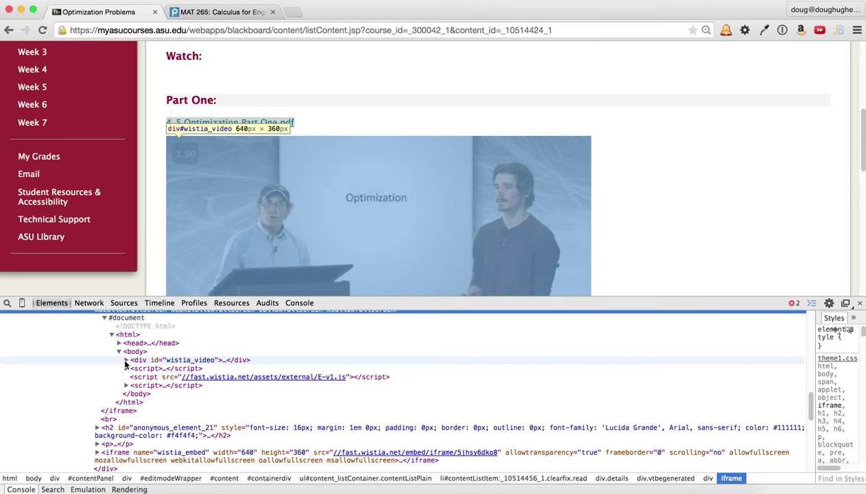
pyautogui.click(126, 360)
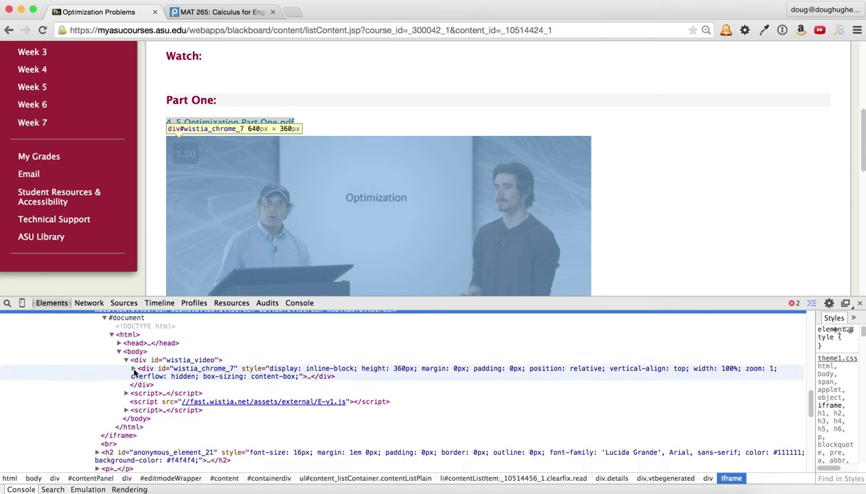
pyautogui.click(134, 369)
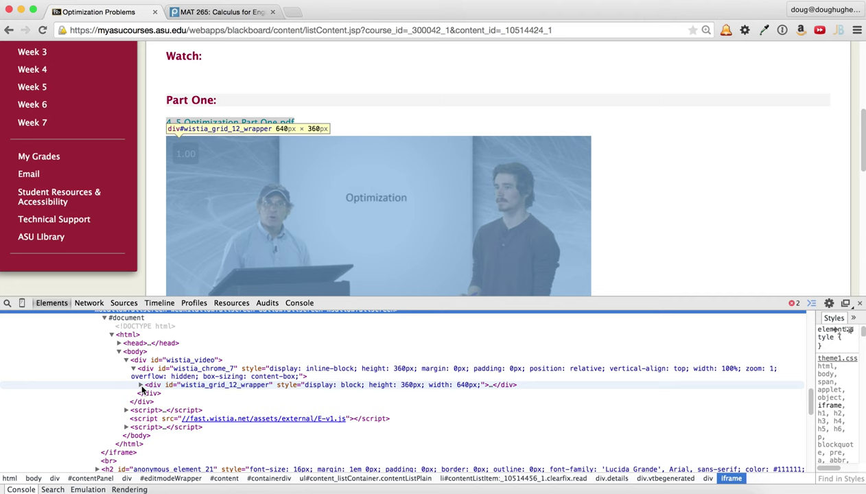
pyautogui.click(140, 385)
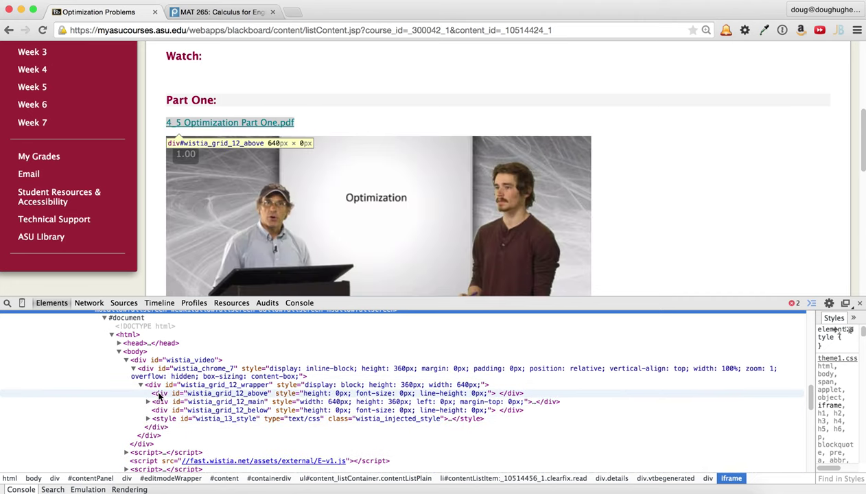
# Expand grid_12_main, grid_12_center, video_wrapper_14 and romulus, then select the video element.
pyautogui.click(148, 402)
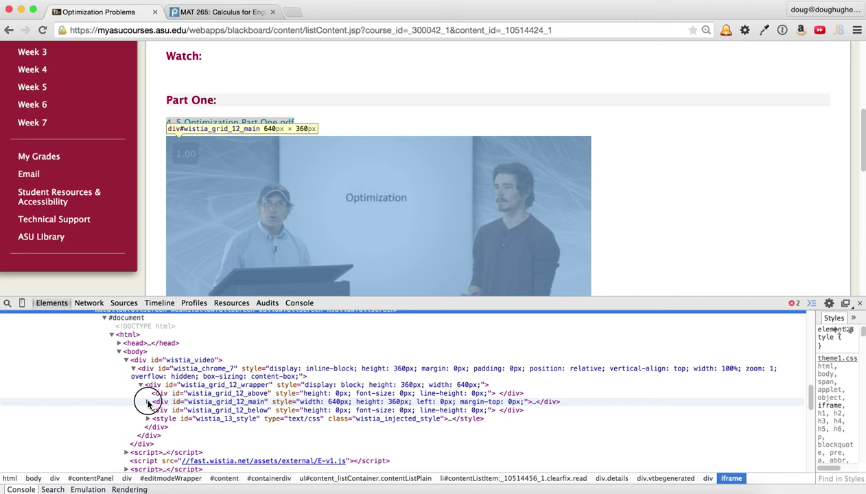
pyautogui.scroll(-2, 148, 403)
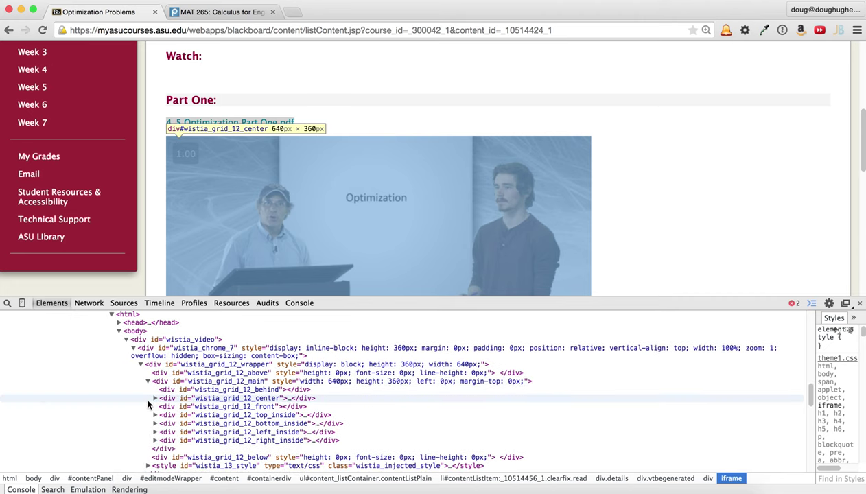
pyautogui.scroll(-1, 165, 414)
pyautogui.scroll(-3, 165, 415)
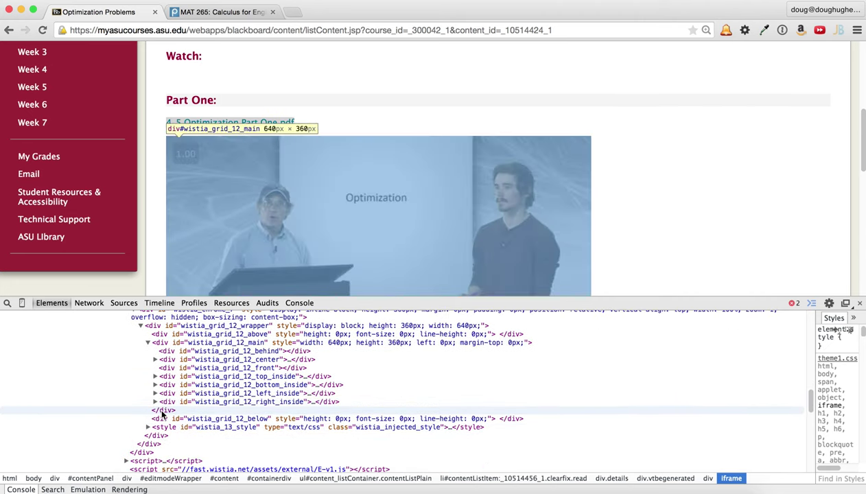
pyautogui.click(155, 359)
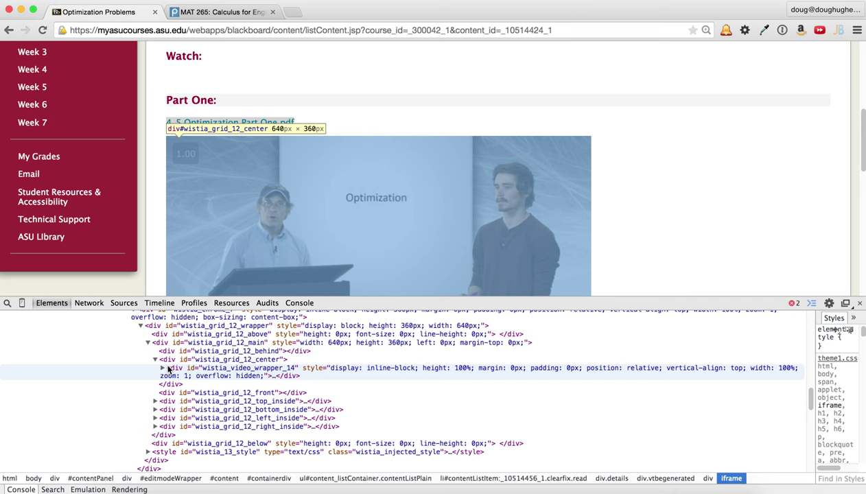
pyautogui.click(162, 369)
pyautogui.click(170, 384)
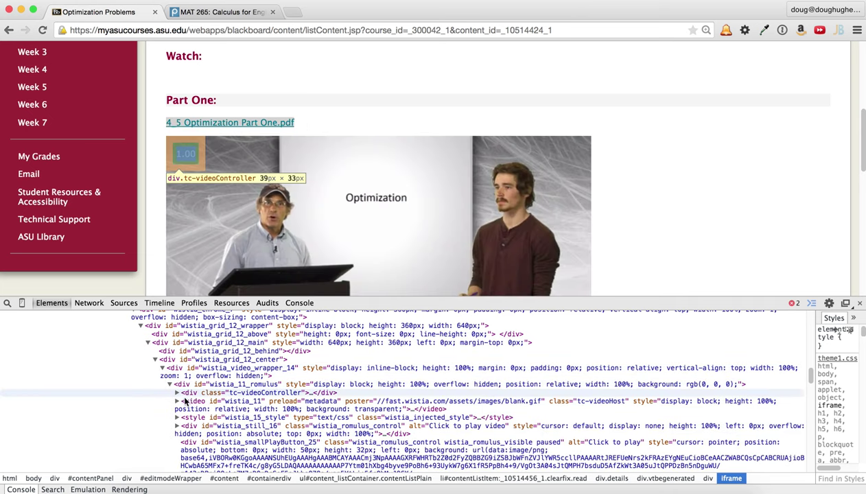
pyautogui.click(195, 404)
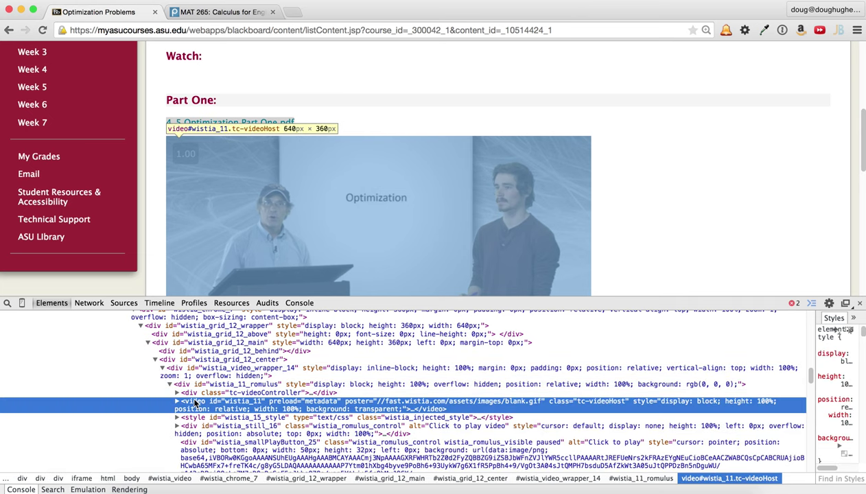
# Enlarge DevTools and expand the video to select its file.mp4 source element on embed-ssl.wistia.com.
pyautogui.scroll(-1, 196, 403)
pyautogui.scroll(-1, 196, 404)
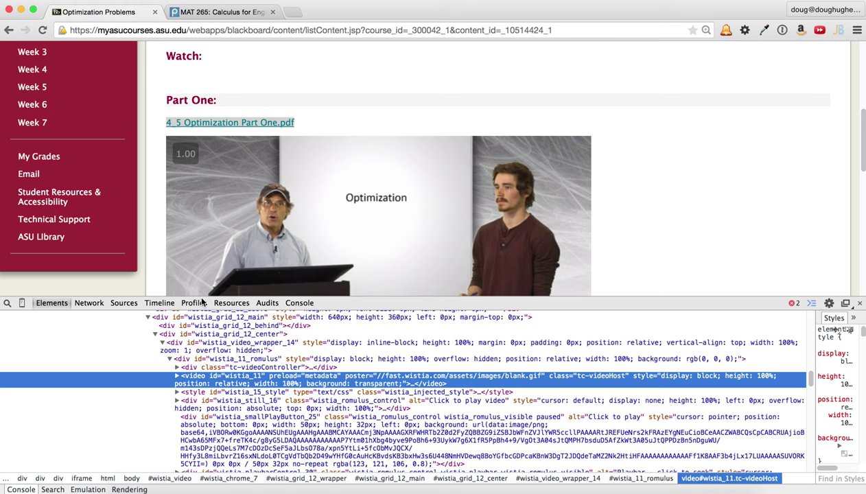
pyautogui.moveTo(202, 297); pyautogui.dragTo(202, 260)
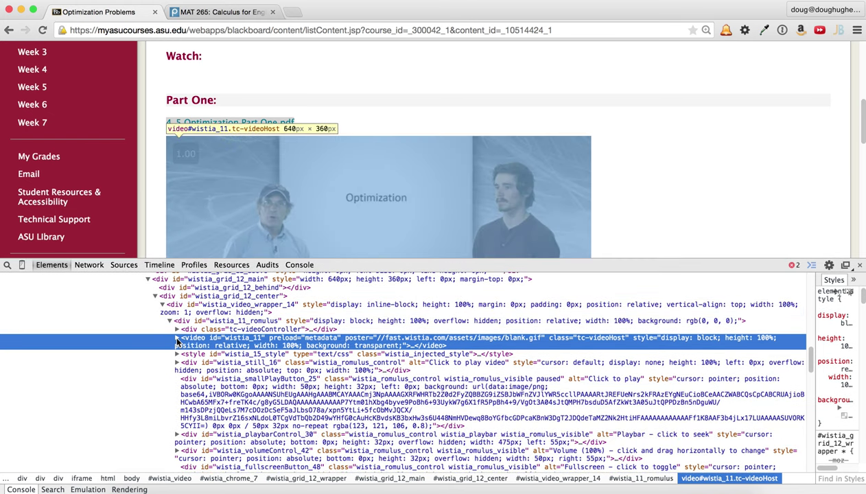
pyautogui.click(178, 338)
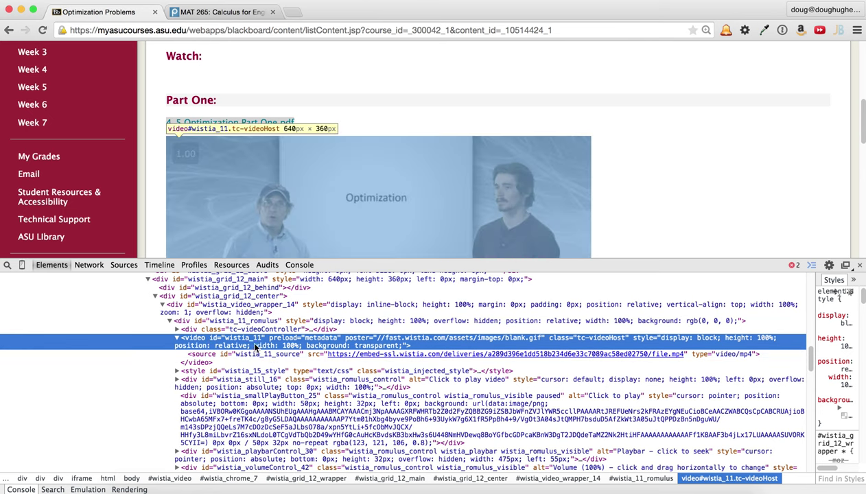
pyautogui.click(198, 356)
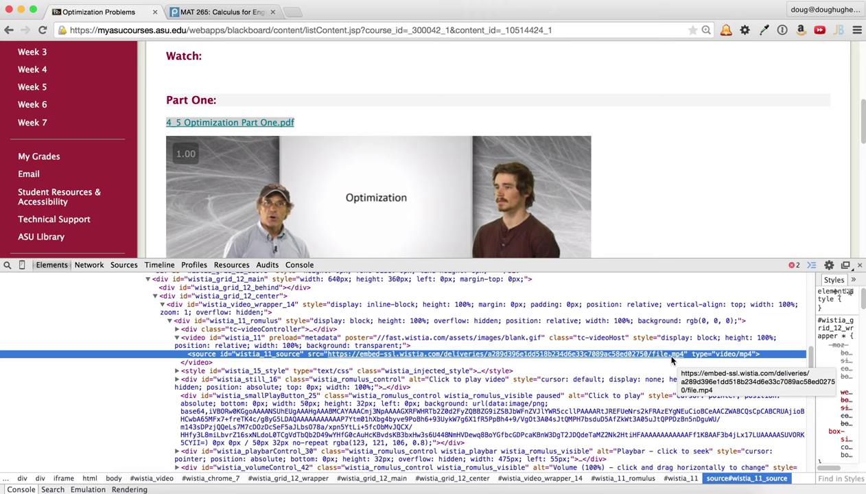
pyautogui.rightClick(575, 356)
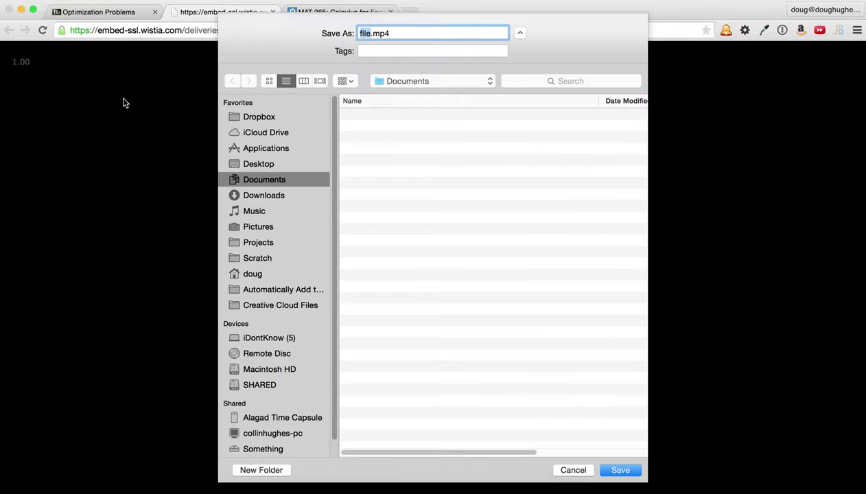
# Save the video to Downloads as lecture1.mp4 and pause its playback in the tab.
pyautogui.click(264, 195)
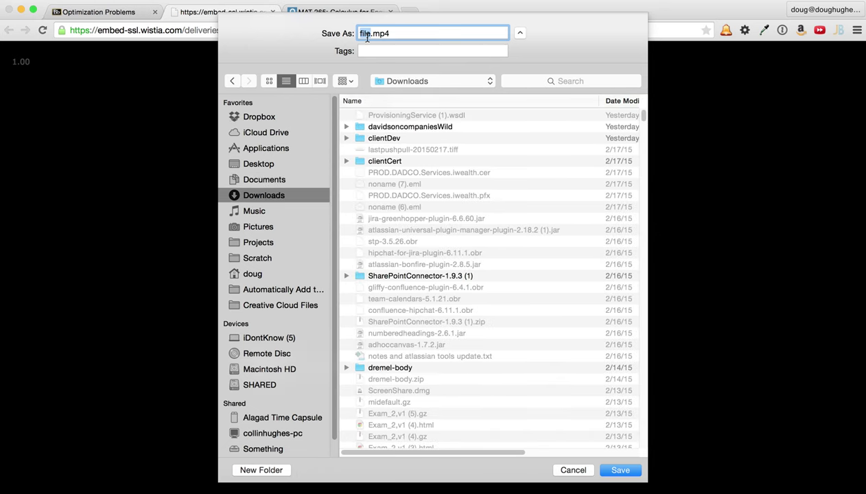
pyautogui.write('lectu')
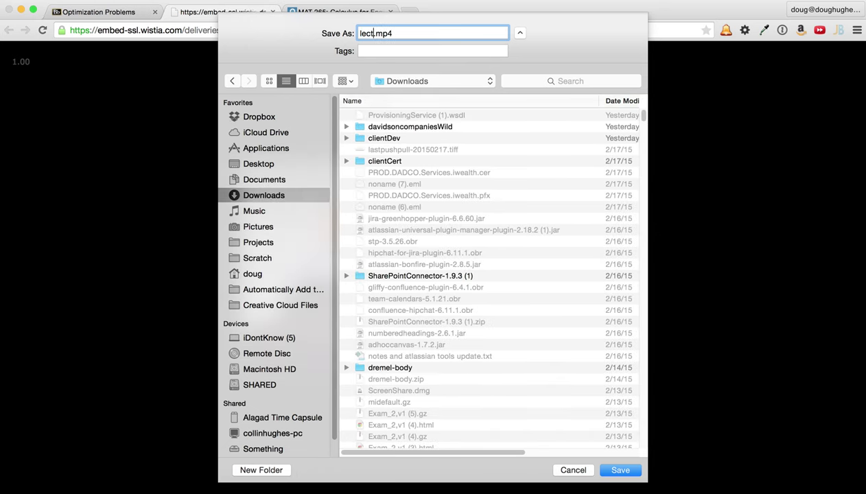
pyautogui.press('BackSpace')
pyautogui.write('ure1')
pyautogui.click(620, 470)
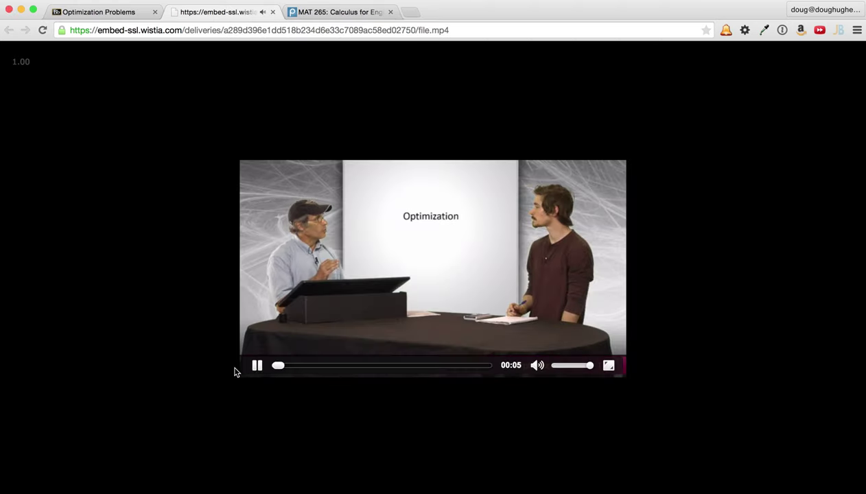
pyautogui.click(257, 352)
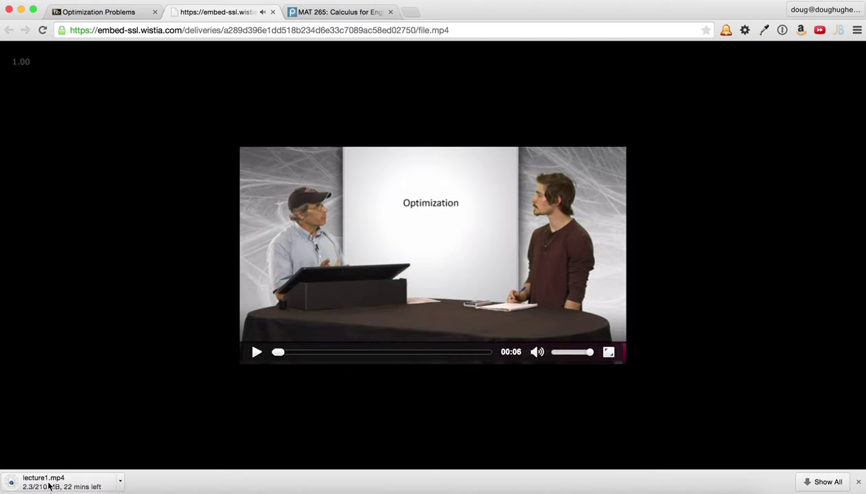